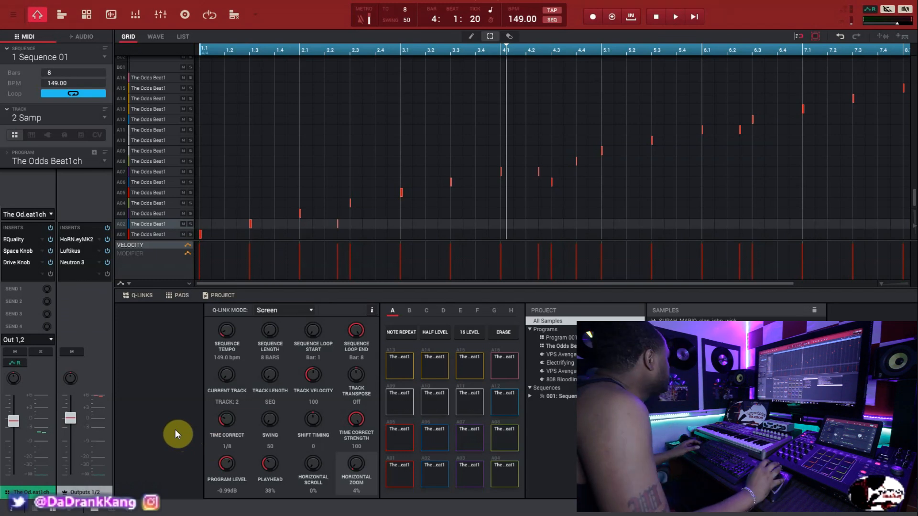
- Show the list of tracks in the sequence and close it without changing tracks
left_click(27, 118)
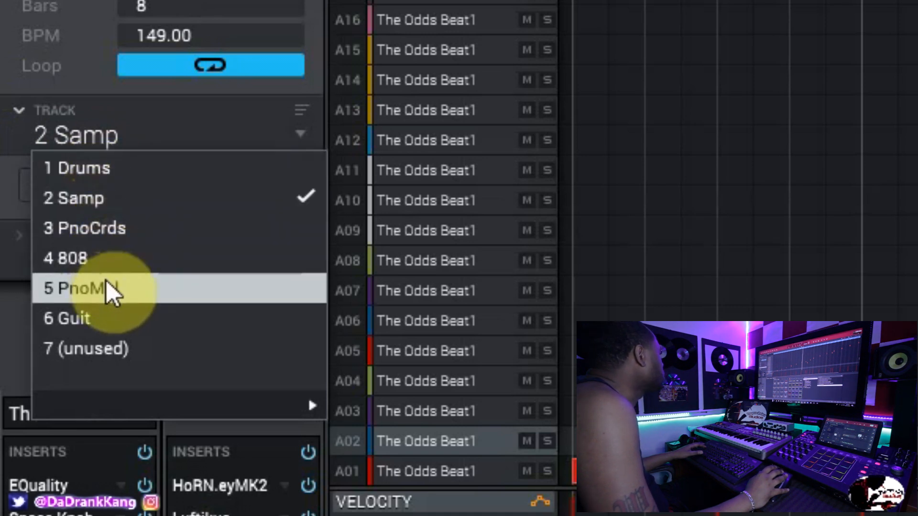
mouse_move(134, 405)
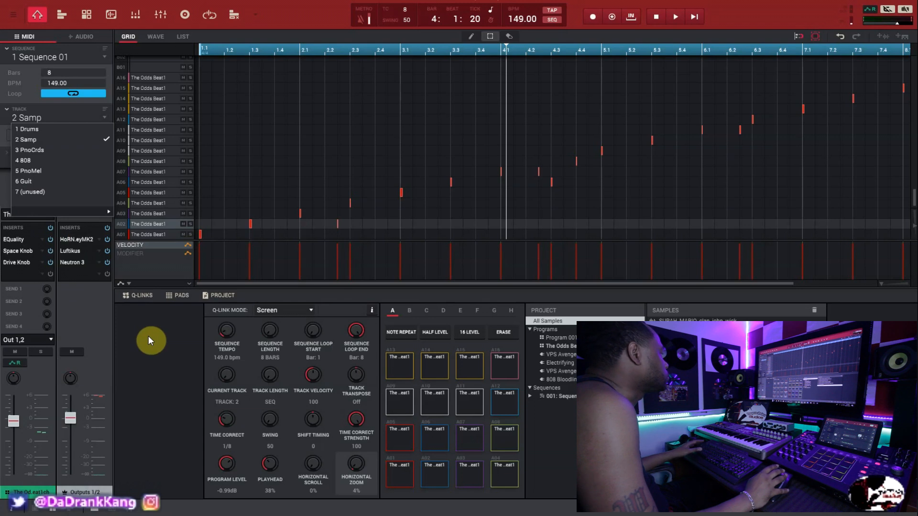
left_click(148, 341)
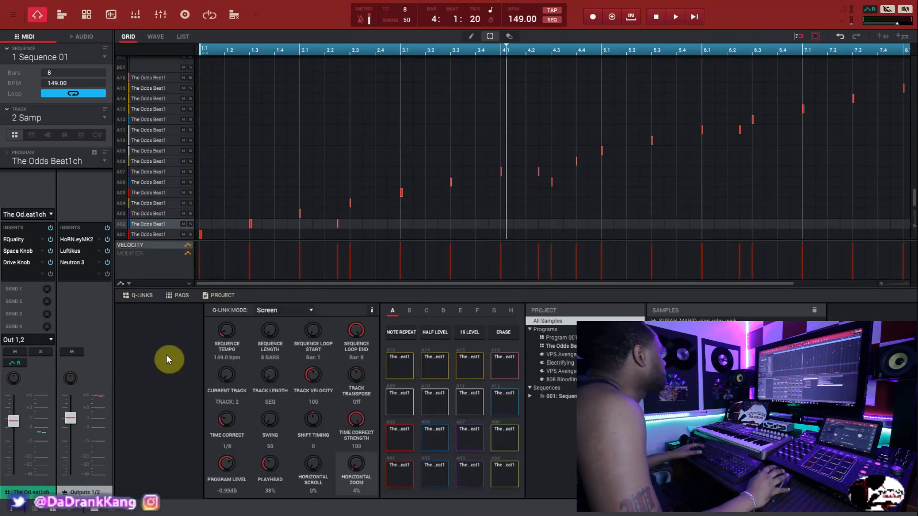
- Open the Samp track's EQuality, Space Knob and Drive Knob inserts and arrange the two knob plugins side by side
left_click(26, 241)
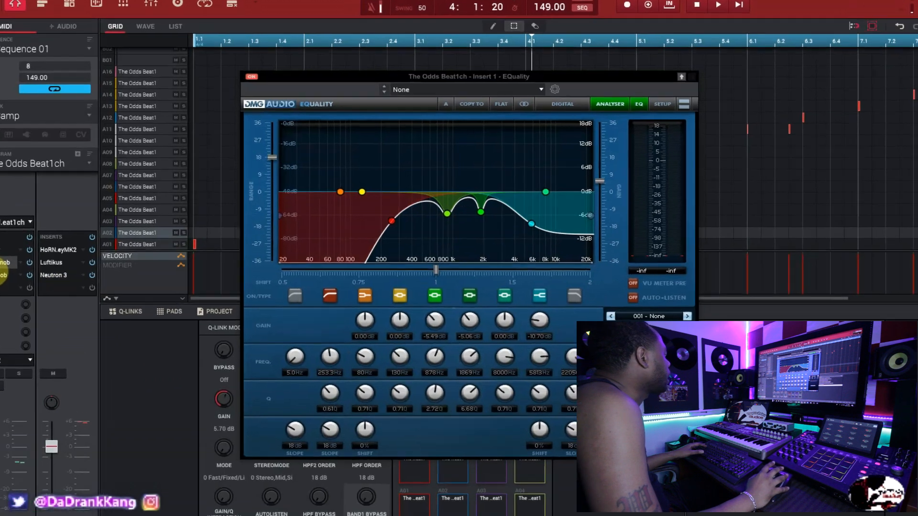
double_click(13, 252)
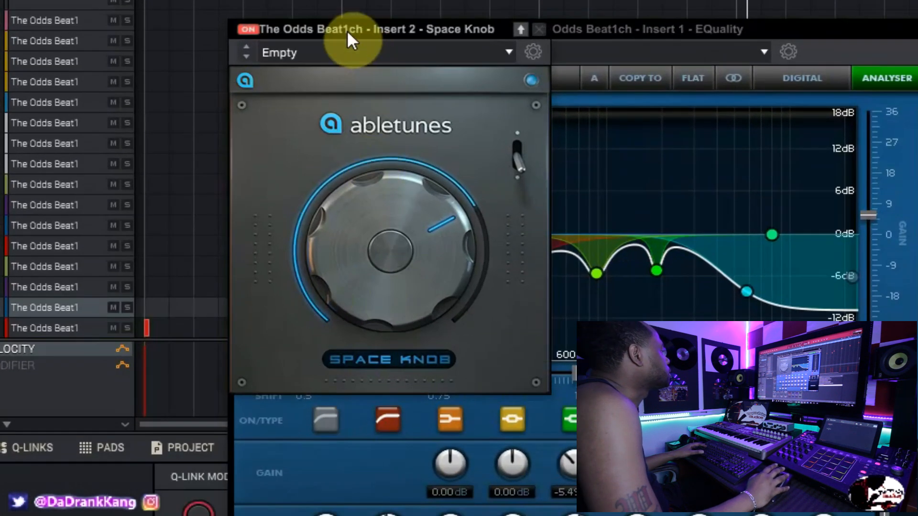
left_click_drag(347, 30, 217, 125)
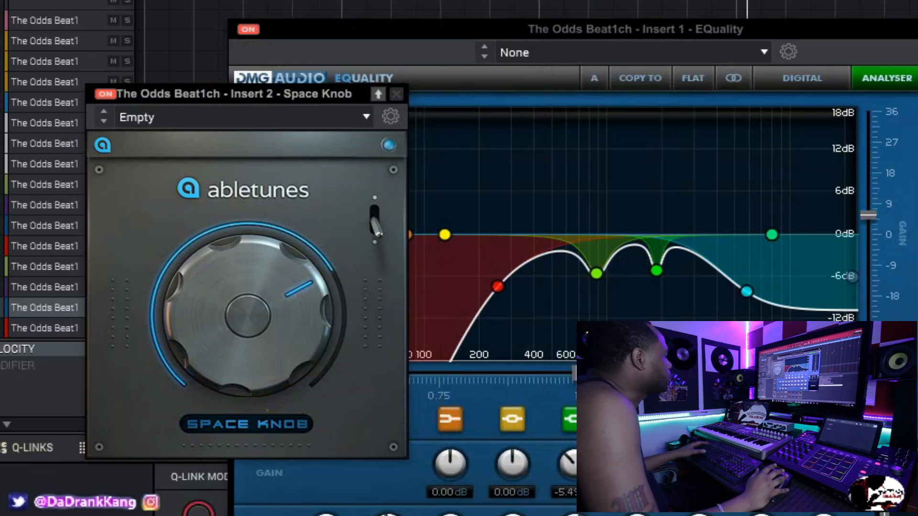
left_click_drag(392, 28, 433, 107)
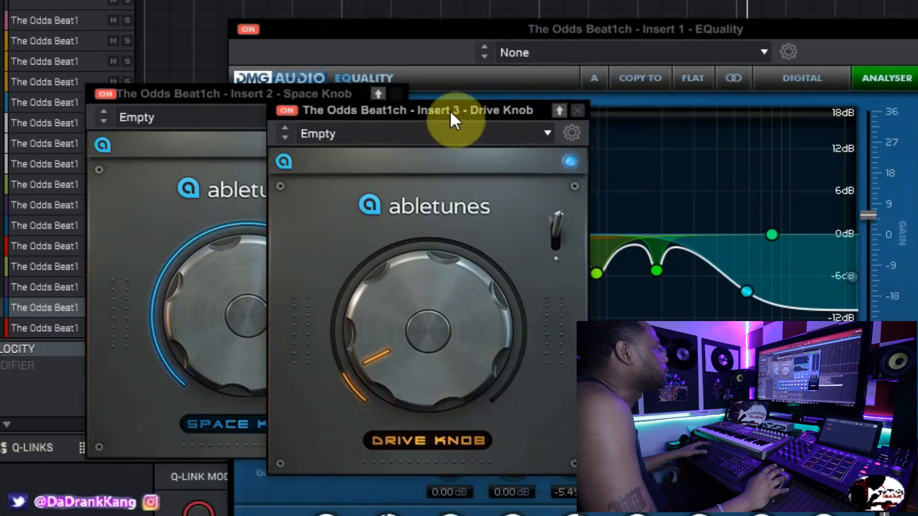
left_click_drag(449, 110, 445, 97)
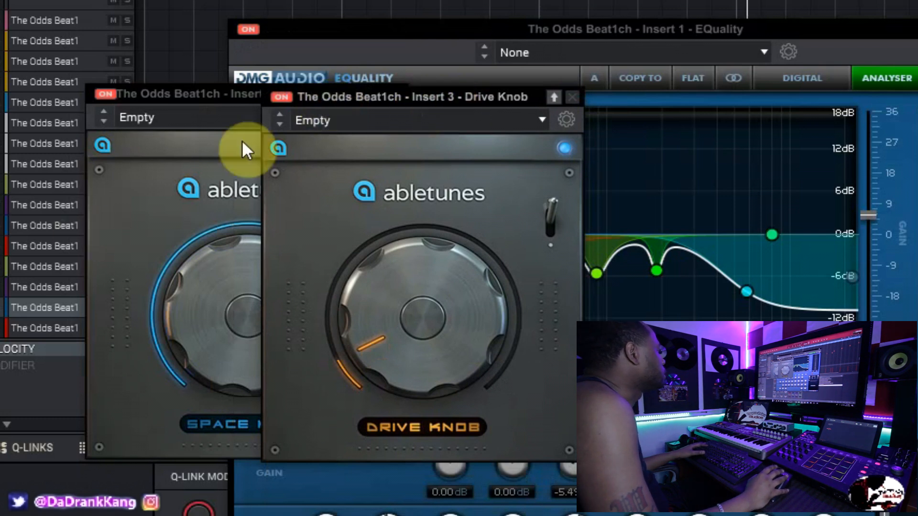
- Bypass the Space Knob, EQuality and Drive Knob inserts on the Samp track
left_click(102, 93)
left_click_drag(323, 94, 226, 106)
left_click(256, 28)
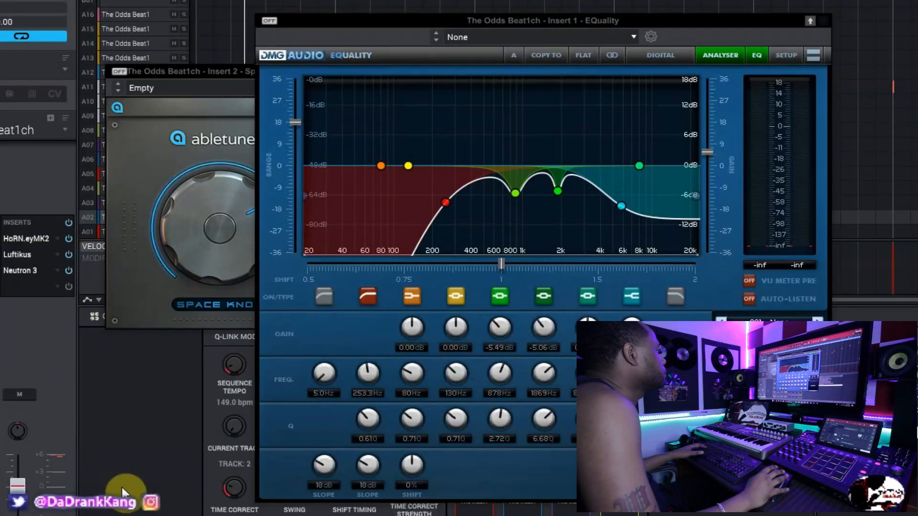
left_click(186, 76)
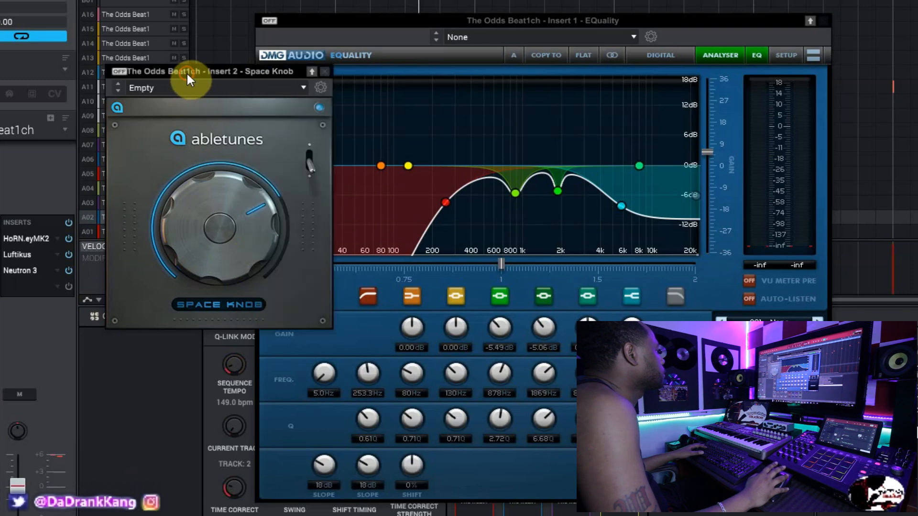
left_click_drag(231, 77, 147, 228)
left_click_drag(359, 29, 341, 133)
left_click(323, 67)
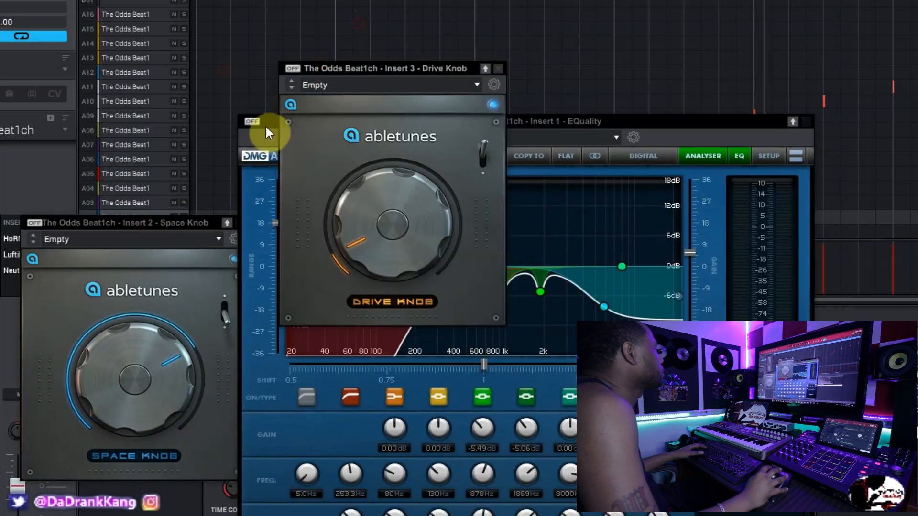
- Place Space Knob and Drive Knob side by side, re-enable both inserts and slightly raise the Drive Knob amount
left_click_drag(127, 219, 89, 26)
left_click_drag(359, 61, 293, 13)
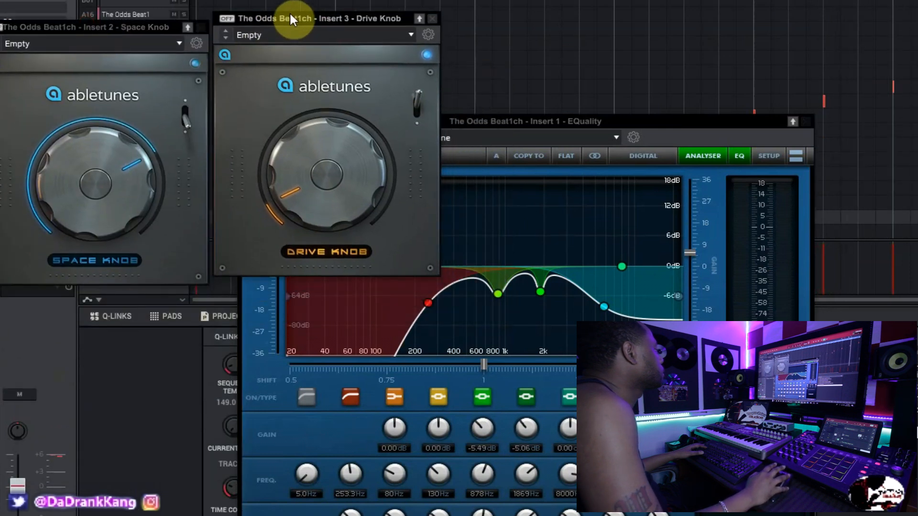
left_click(162, 383)
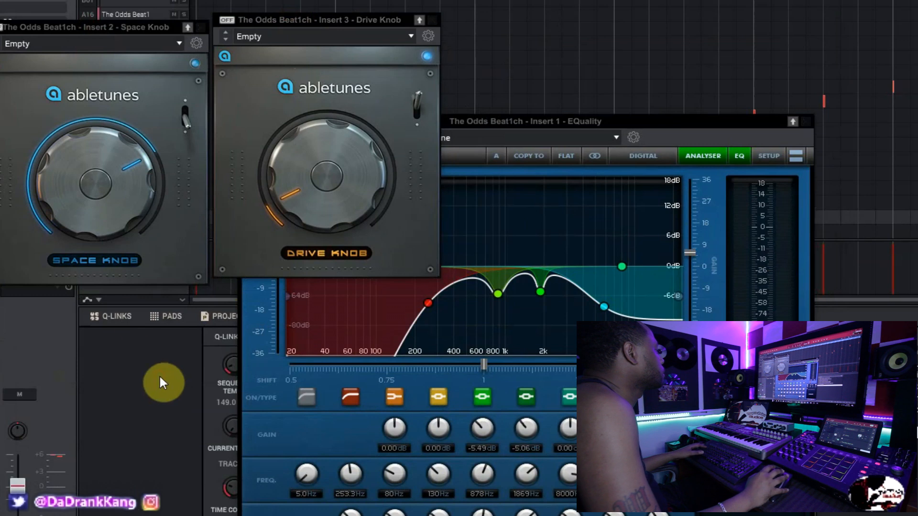
left_click(1, 35)
left_click(222, 21)
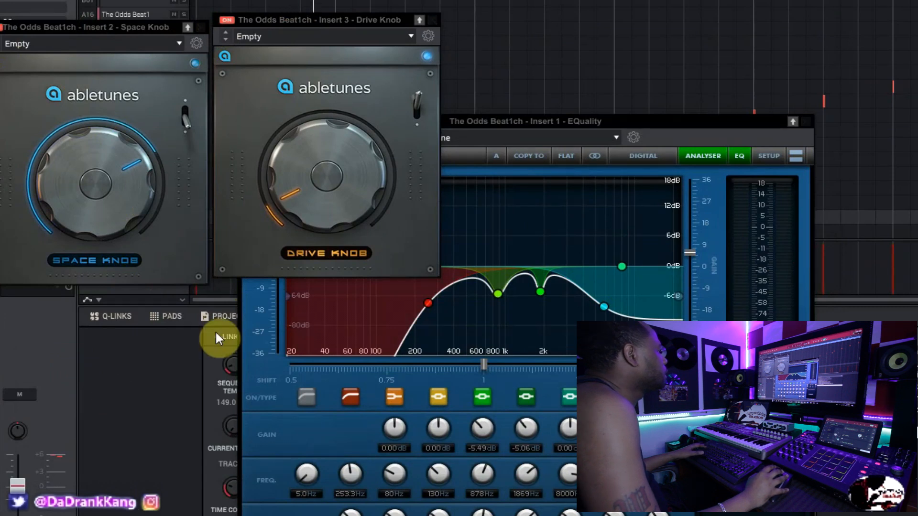
mouse_move(334, 217)
left_mouse_down()
mouse_move(342, 139)
mouse_move(334, 213)
left_mouse_up()
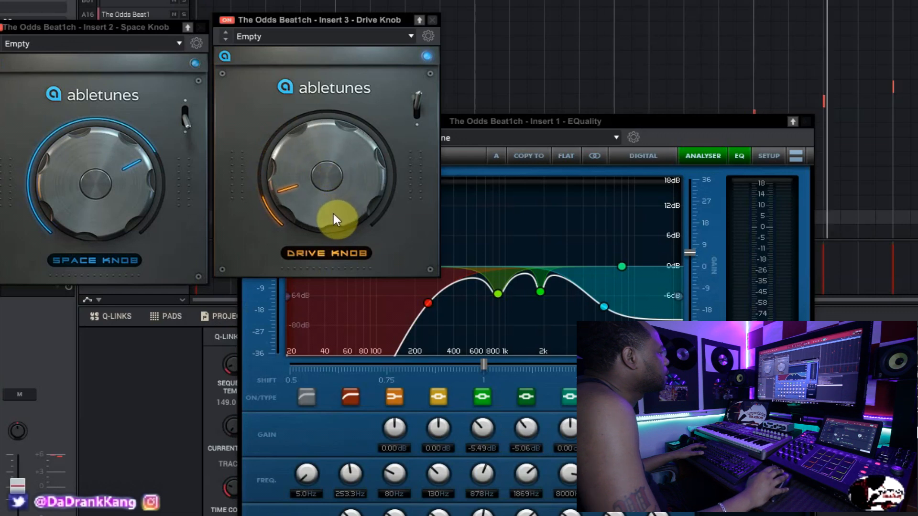
left_click(139, 415)
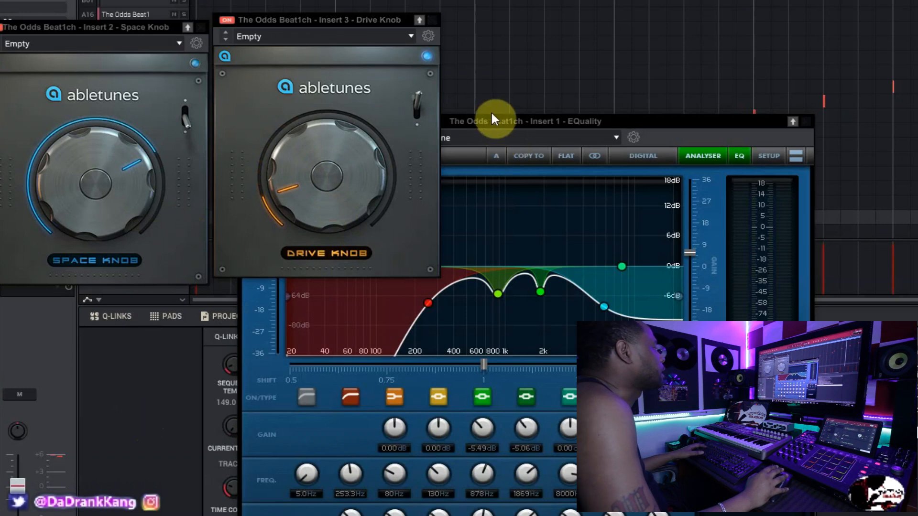
- Re-enable the Samp track's EQuality insert and, during playback, move the low-cut band to about 260 Hz
left_click_drag(490, 117, 366, 25)
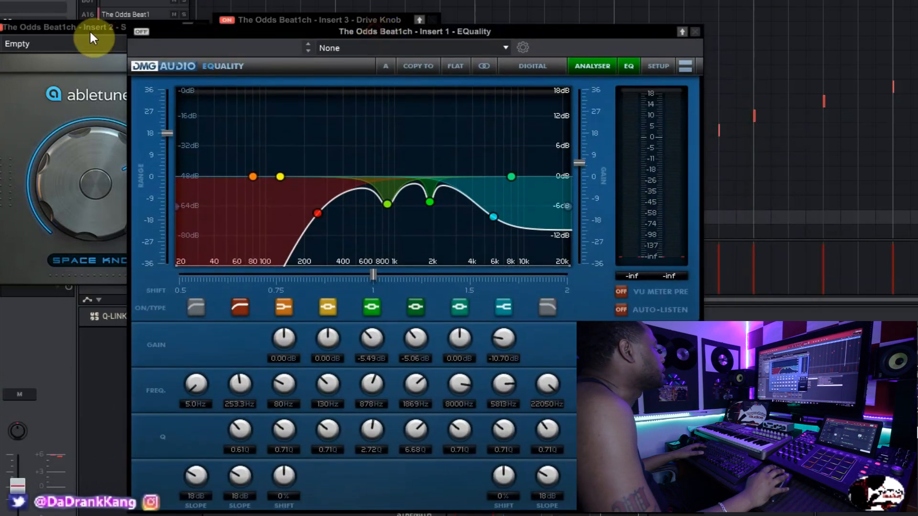
left_click(143, 32)
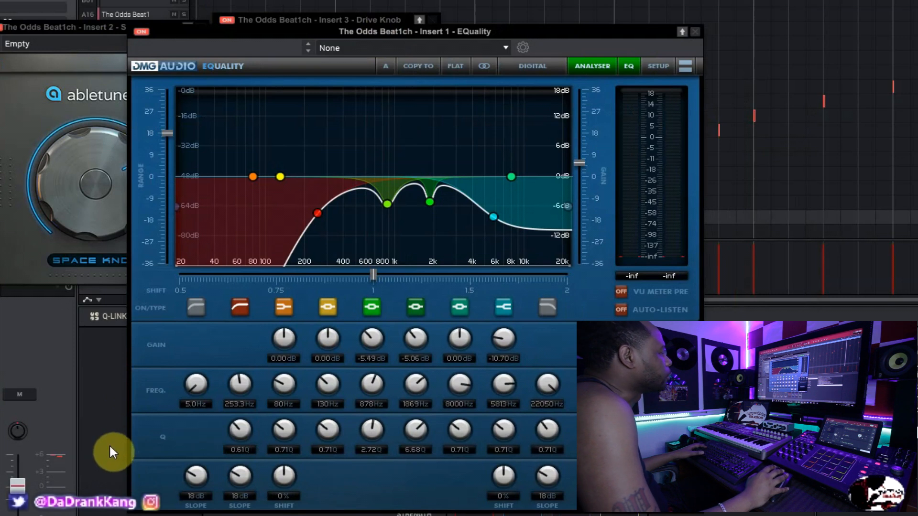
key("space")
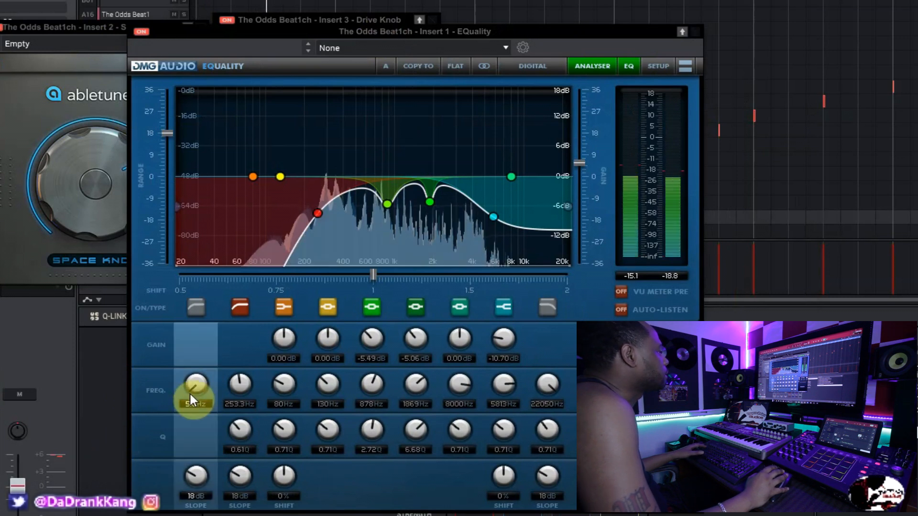
mouse_move(317, 214)
left_mouse_down()
mouse_move(354, 211)
mouse_move(317, 212)
left_mouse_up()
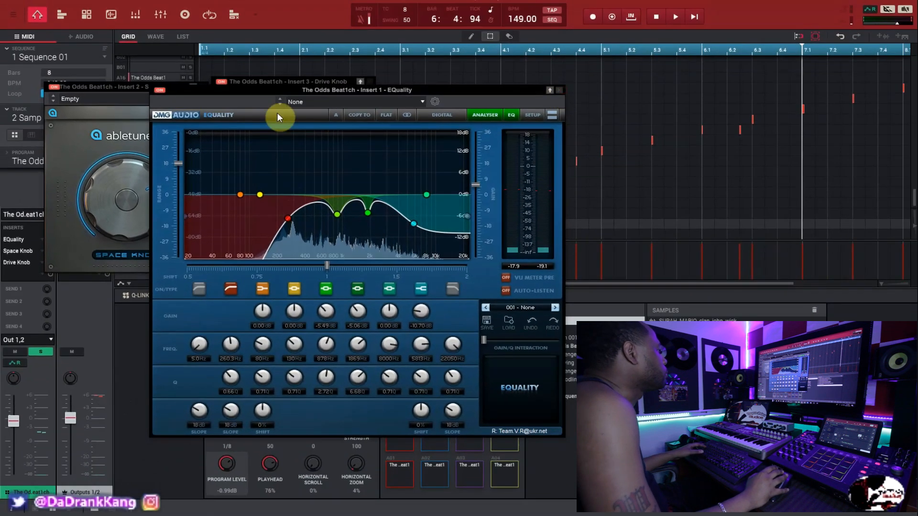
- Close the EQuality, Drive Knob and Space Knob plugin windows
left_click(559, 90)
left_click(372, 82)
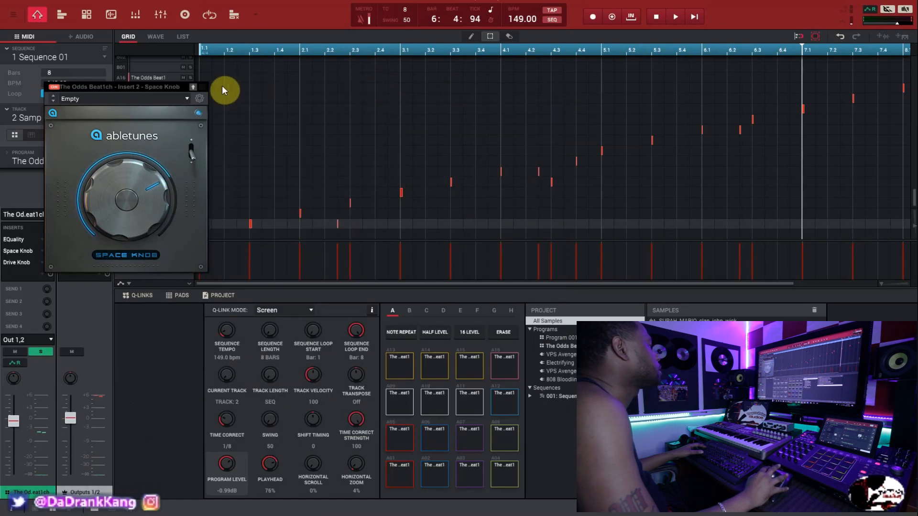
left_click(204, 88)
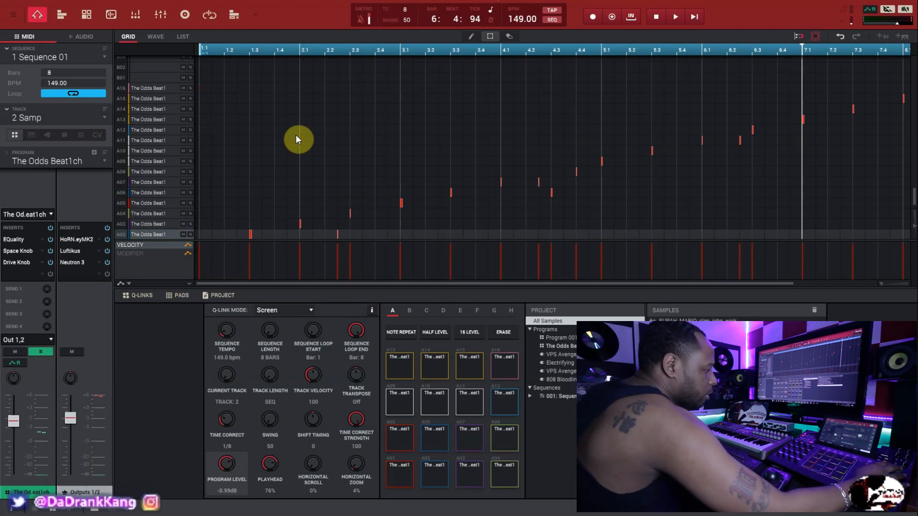
- Switch to the PnoCrds track and fit its chord notes across all eight bars in the grid
key("Down")
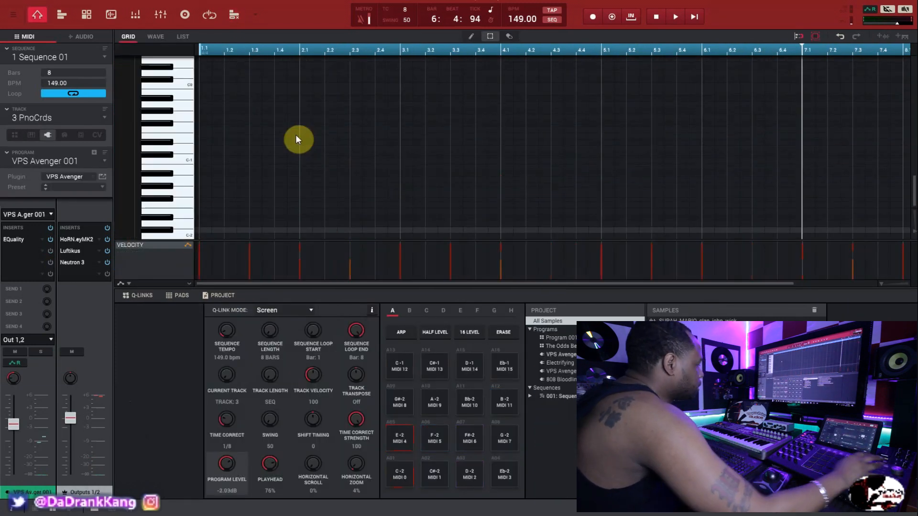
scroll(289, 138, "up", 10)
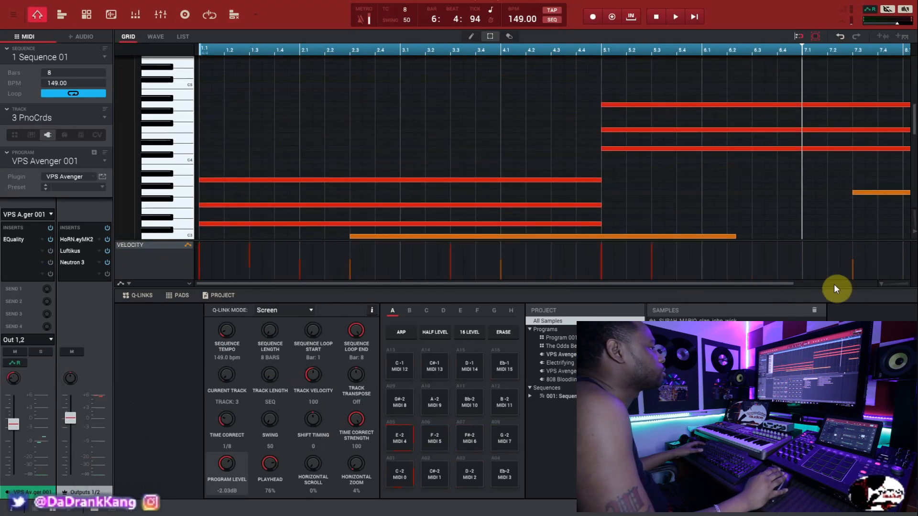
left_click_drag(882, 282, 862, 286)
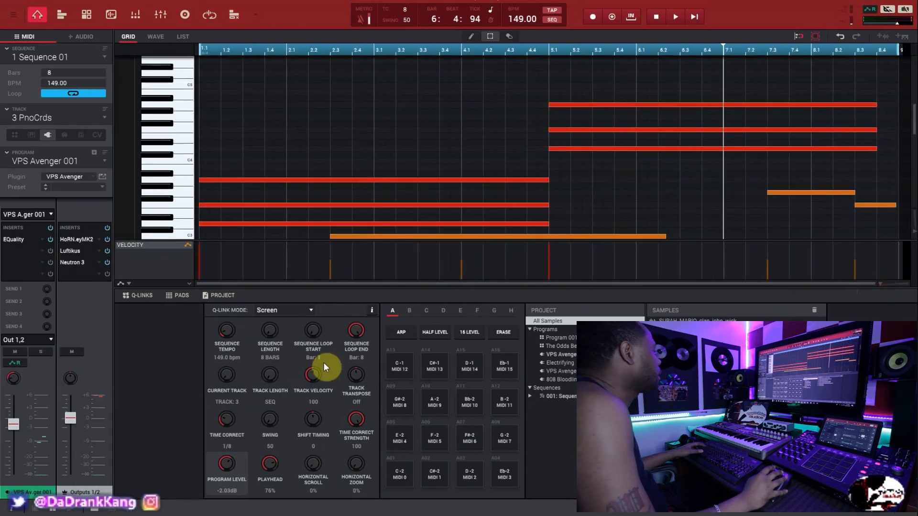
- Review the PnoCrds track's EQuality curve and bass notes while playing the sequence, closing the plugin and stopping playback
left_click(10, 239)
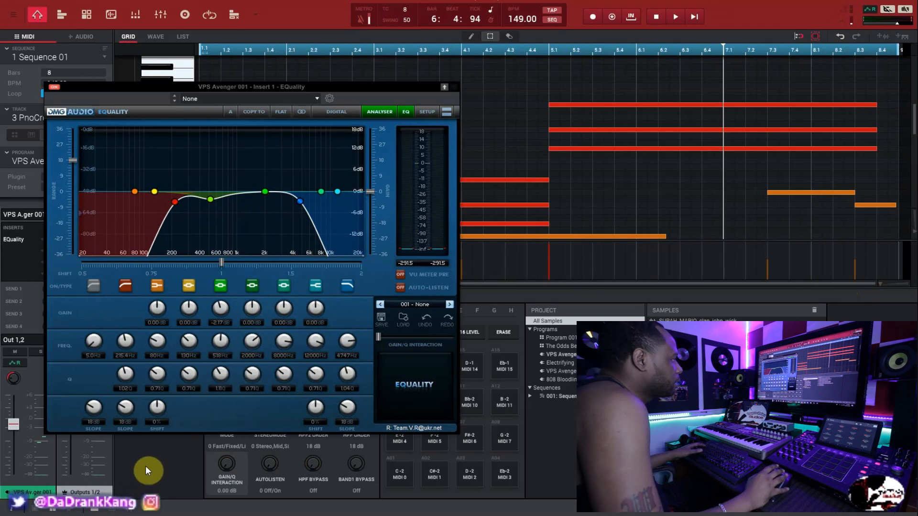
key("space")
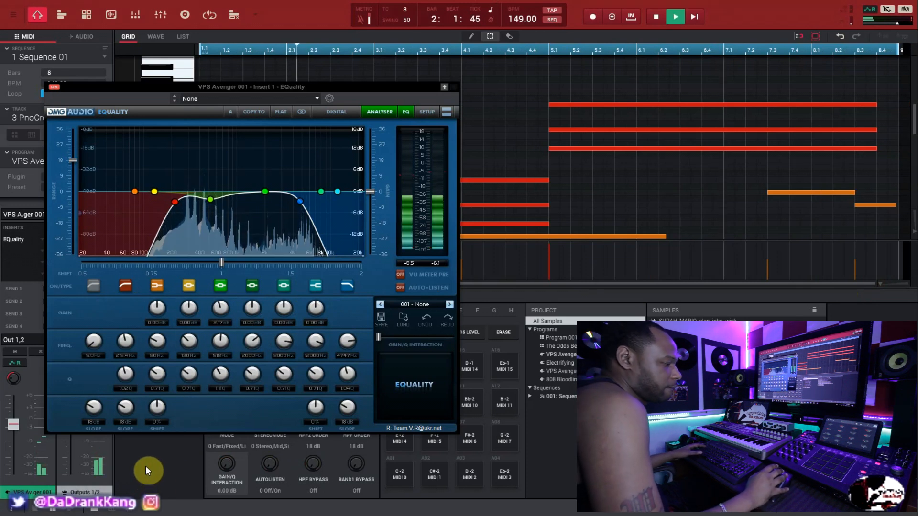
left_click(455, 86)
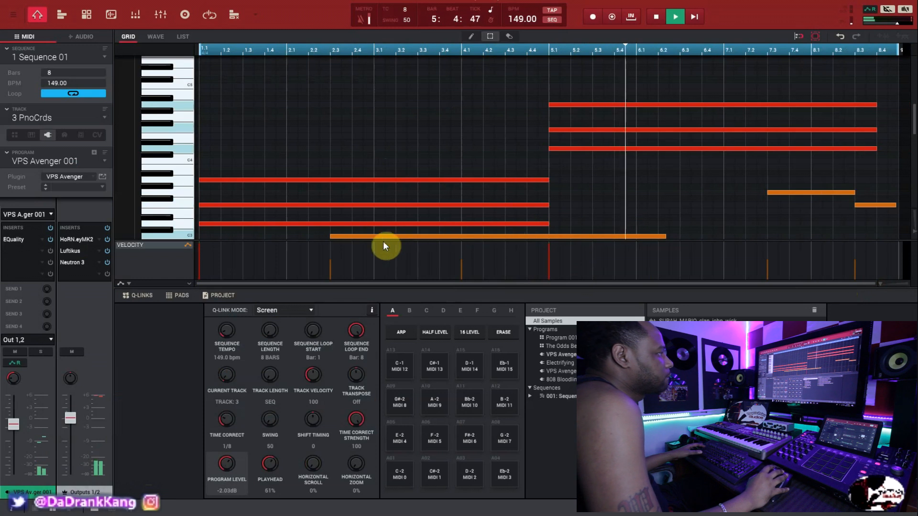
scroll(279, 236, "down", 2)
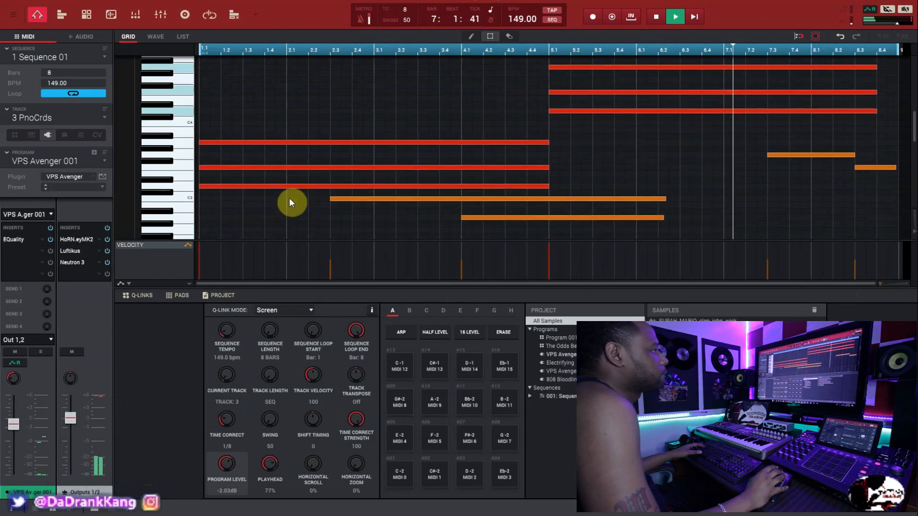
scroll(290, 199, "up", 1)
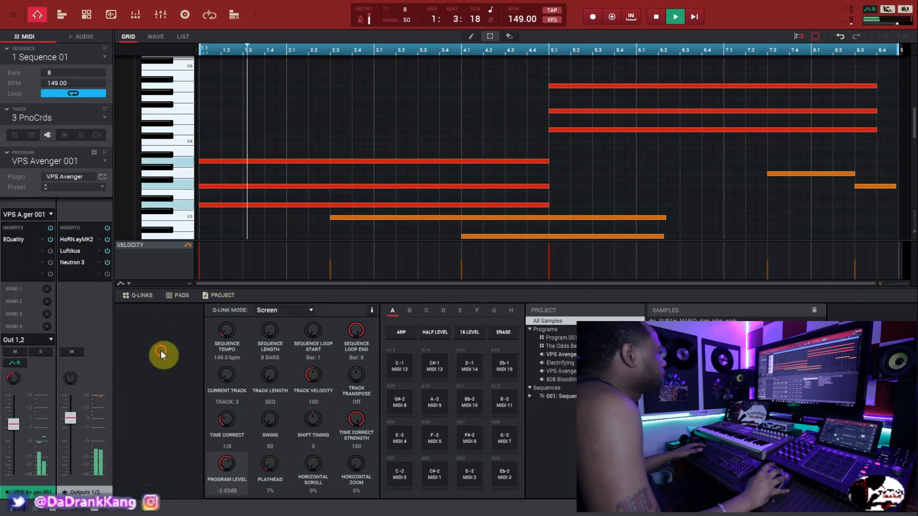
key("space")
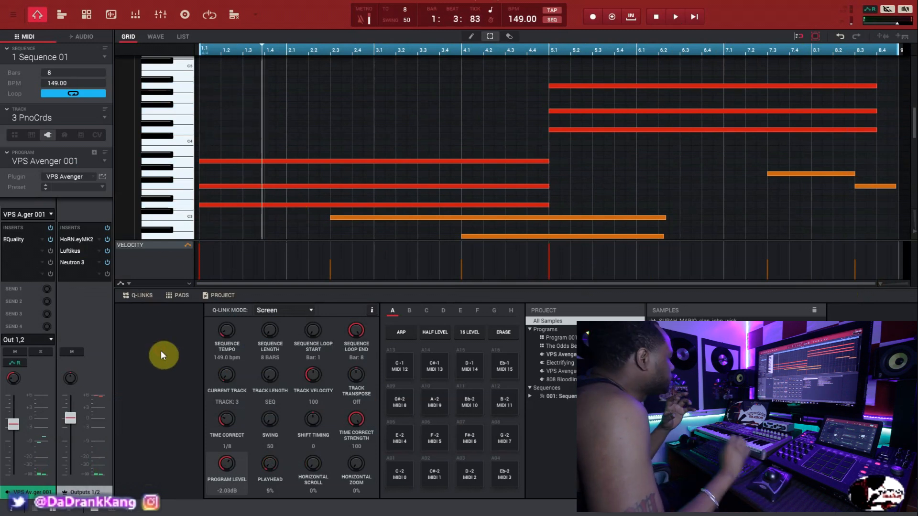
- Switch to the PnoMel track, bring its melody notes into view and open its EQuality insert
key("Down")
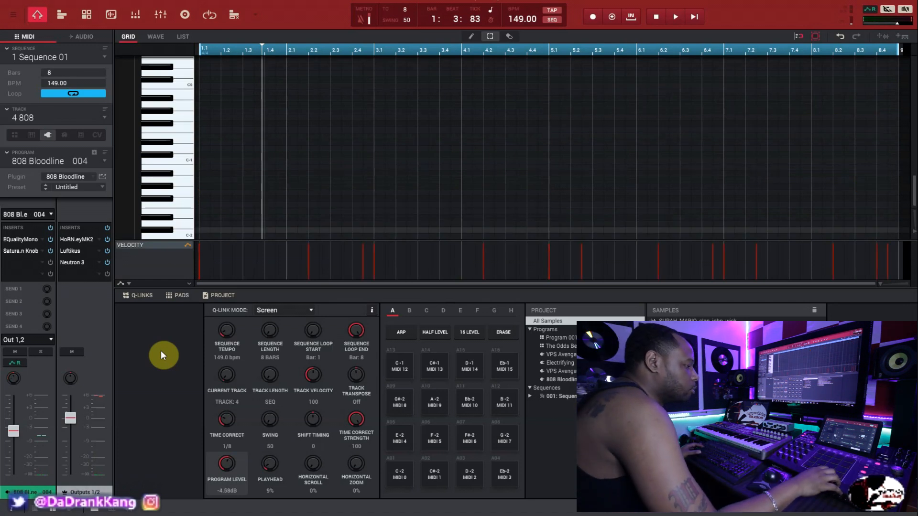
key("Down")
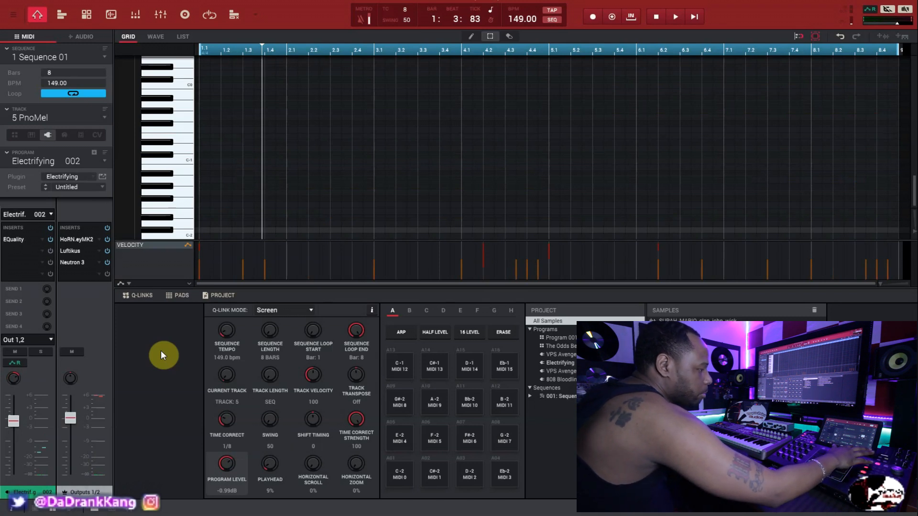
scroll(259, 210, "up", 3)
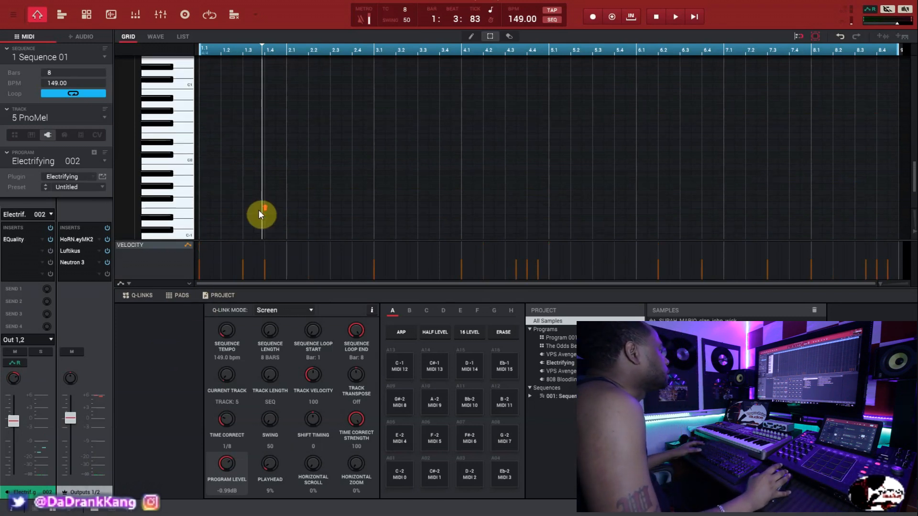
scroll(259, 210, "up", 12)
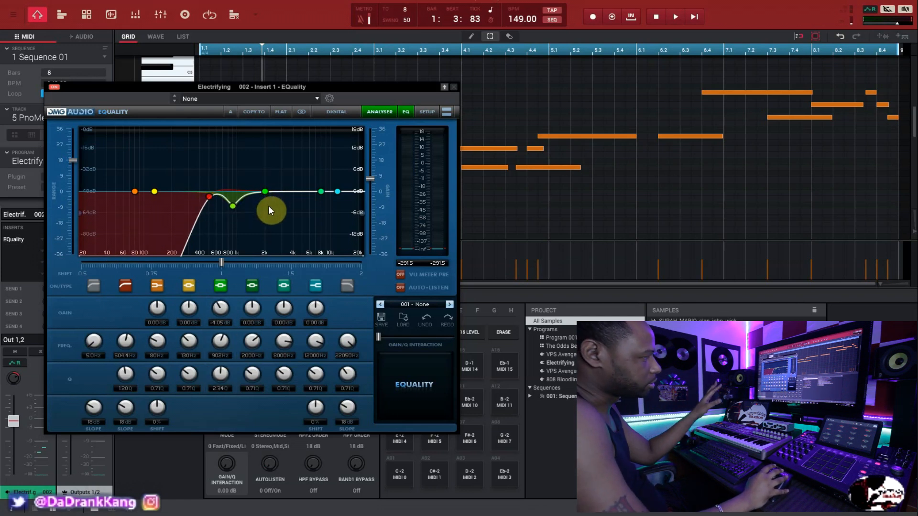
left_click_drag(426, 87, 397, 95)
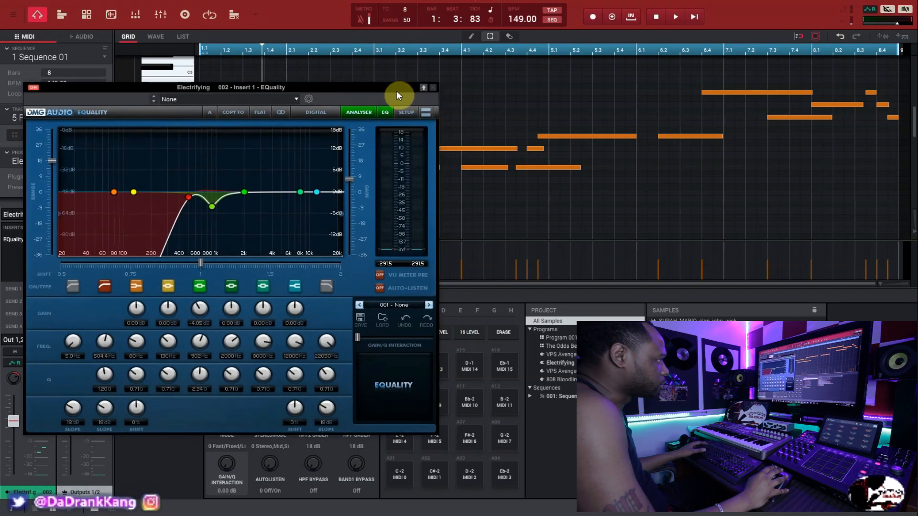
- Close the PnoMel track's EQuality window and play its melody through to the end of the sequence
left_click(433, 89)
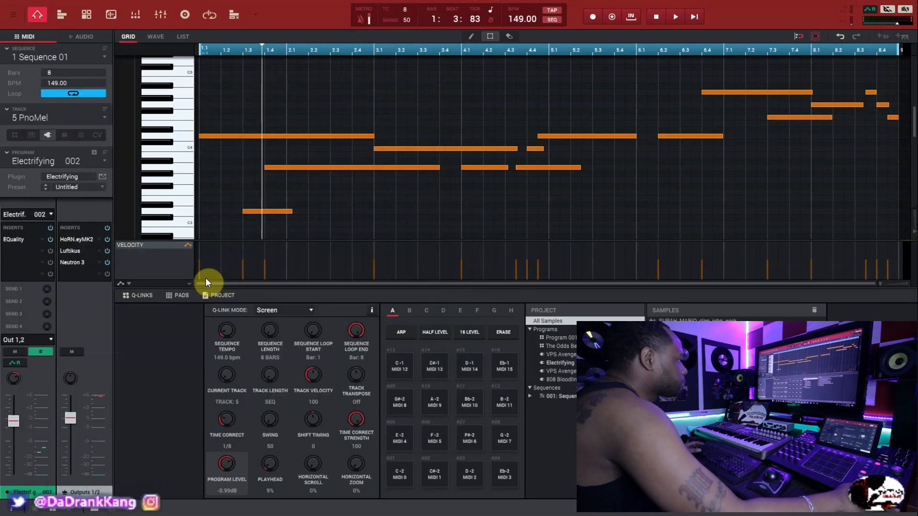
key("space")
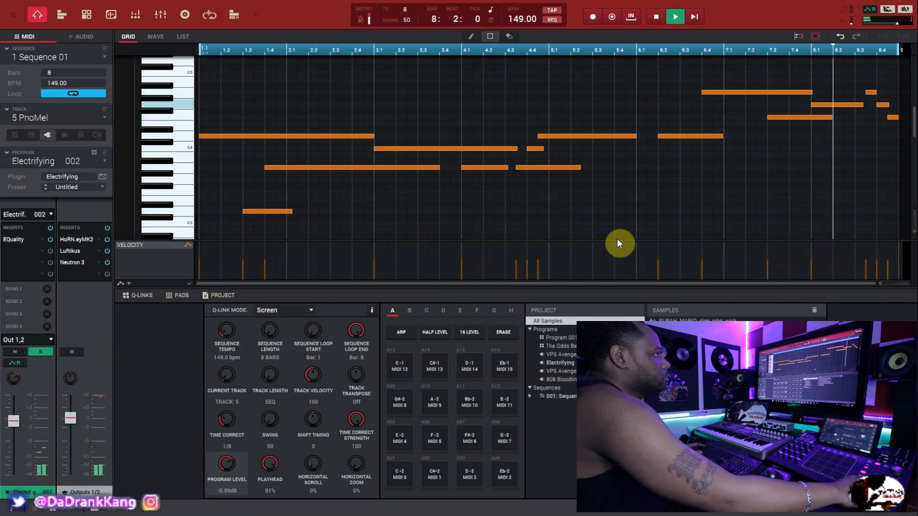
key("space")
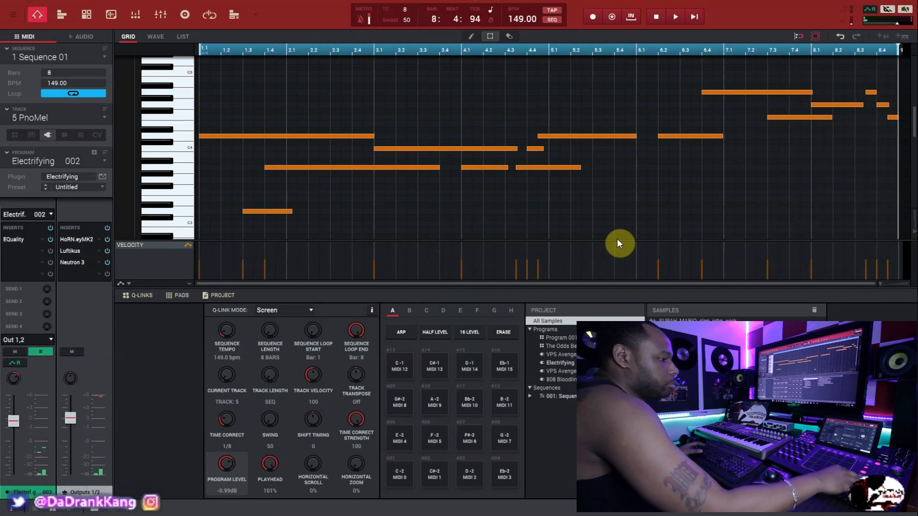
- Check that only Samp, PnoCrds and PnoMel are unmuted in Track Mute, and play them together from the note grid
key("s")
key("m")
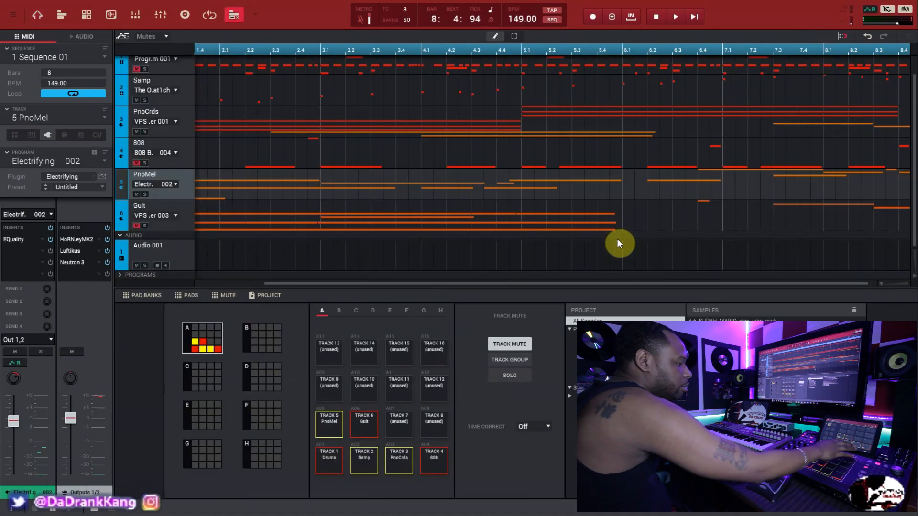
key("Escape")
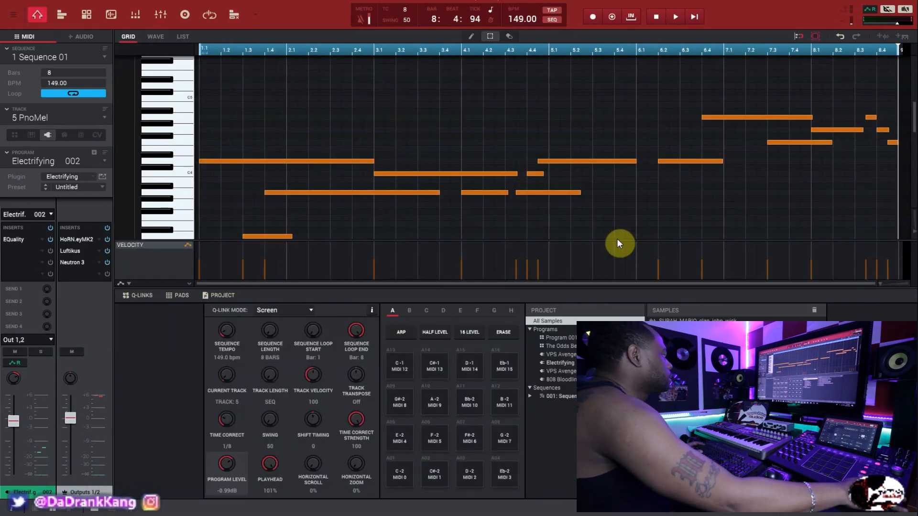
key("space")
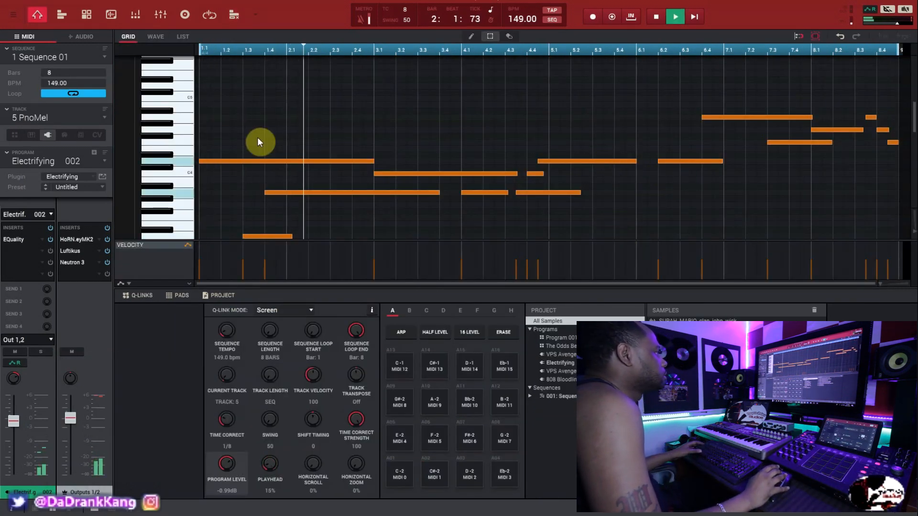
scroll(257, 136, "down", 3)
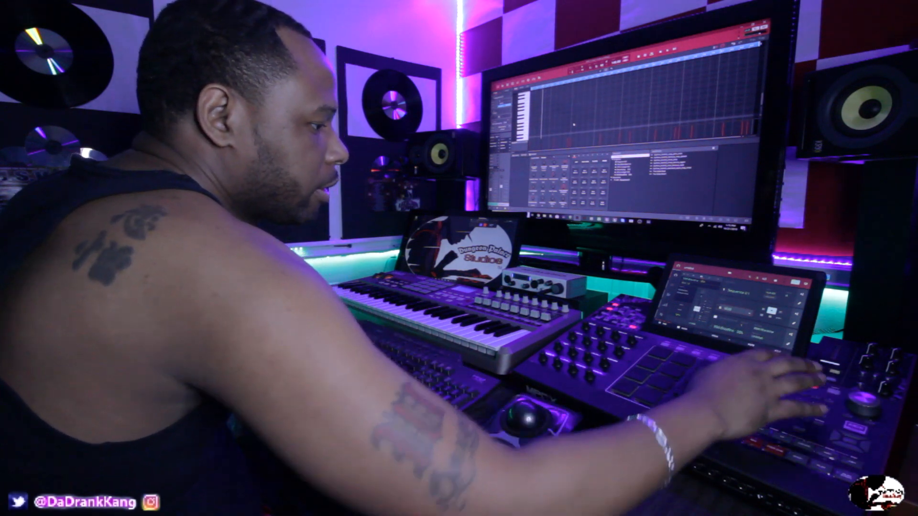
- Review the 808 track's EQualityMono curve and Saturation Knob insert, and close both plugin windows
left_click(28, 240)
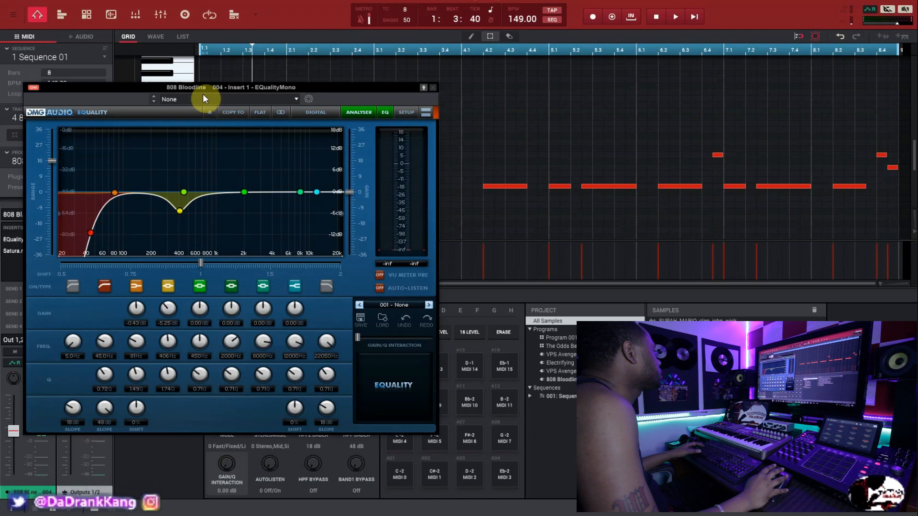
left_click_drag(203, 95, 266, 90)
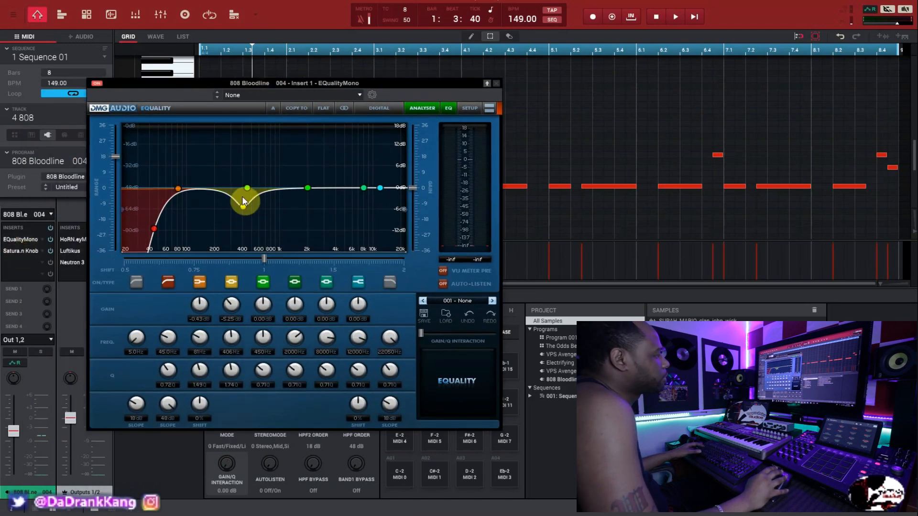
left_click(29, 251)
left_click_drag(70, 93, 169, 116)
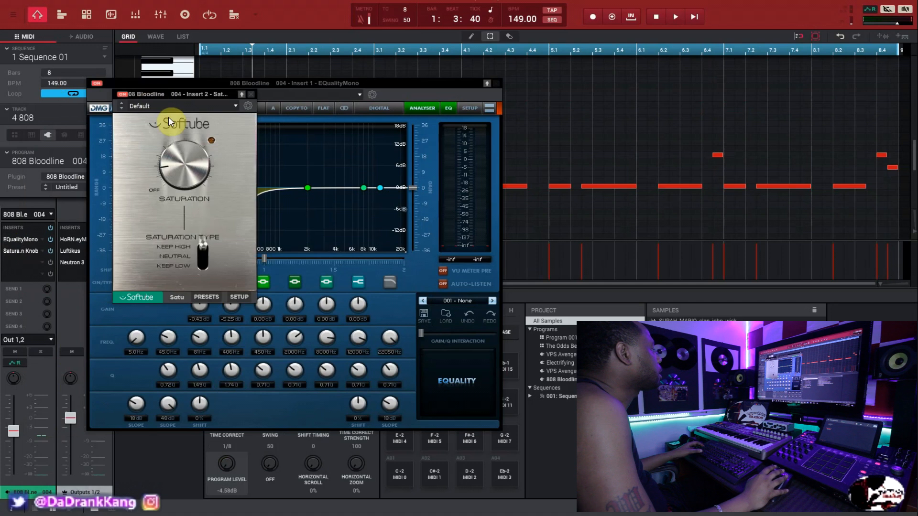
left_click(251, 96)
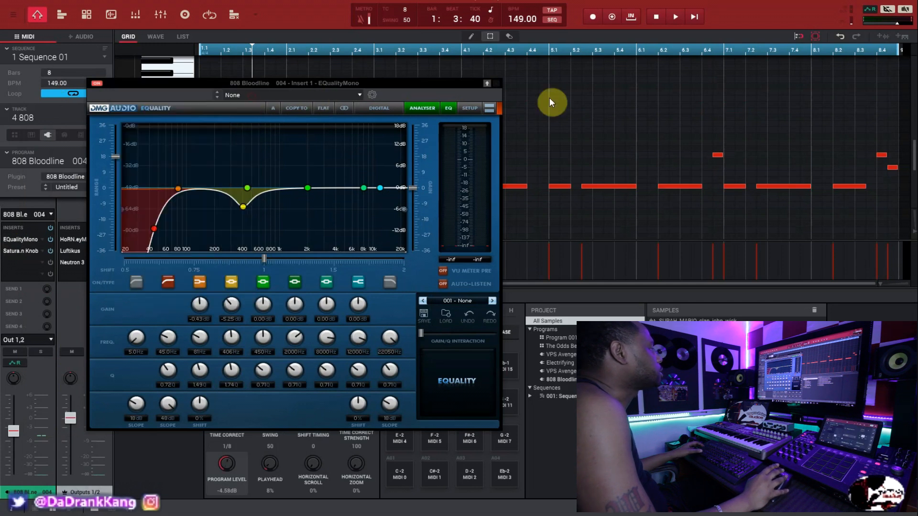
left_click(498, 85)
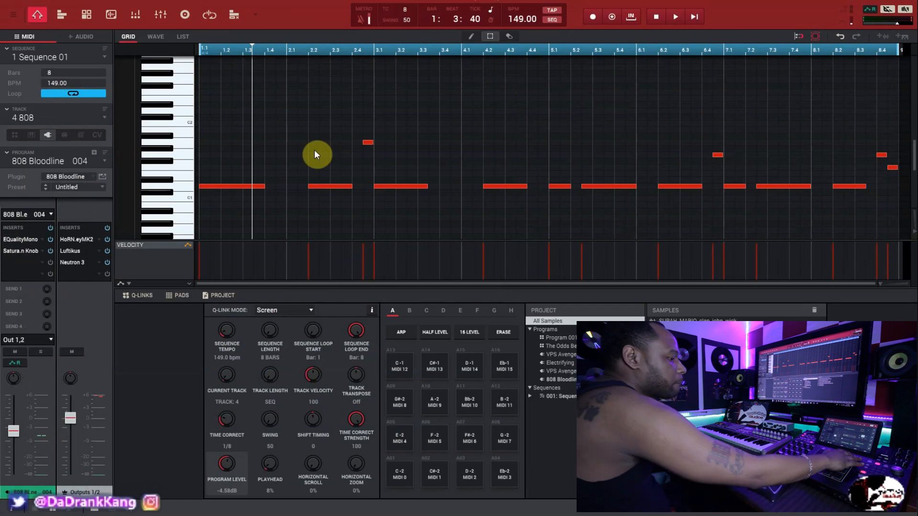
- Play the 808 bass line, switch to the Guit track and bring its notes into view in the grid
key("space")
scroll(309, 151, "down", 2)
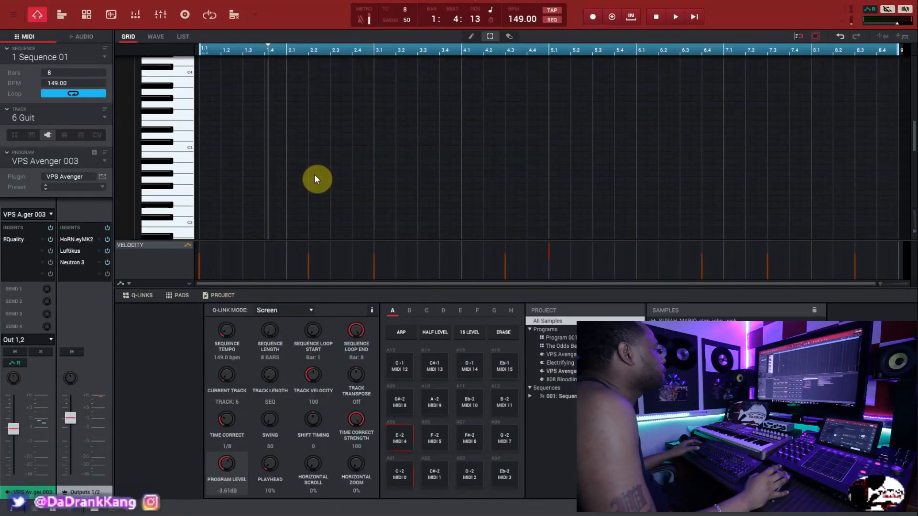
scroll(314, 175, "up", 3)
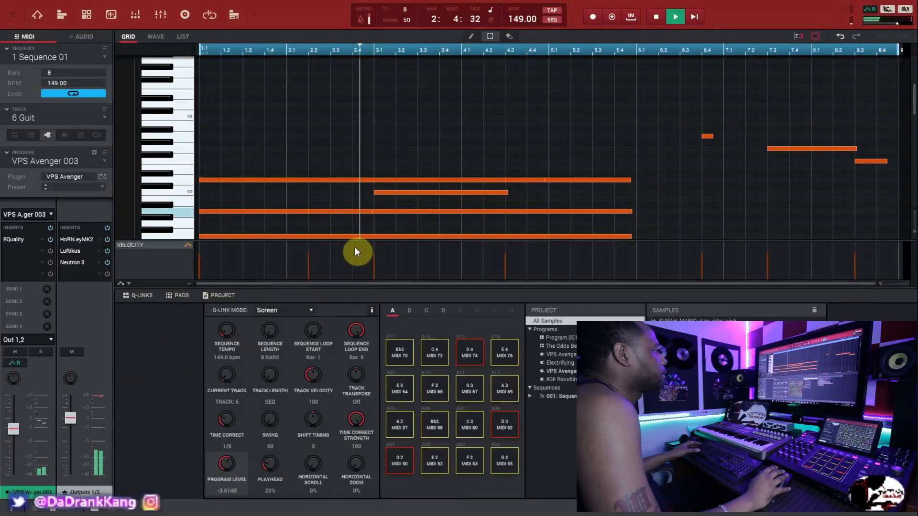
- Play the sequence with all six tracks unmuted in Track Mute and return to the Guit track's notes in the grid
scroll(377, 193, "down", 3)
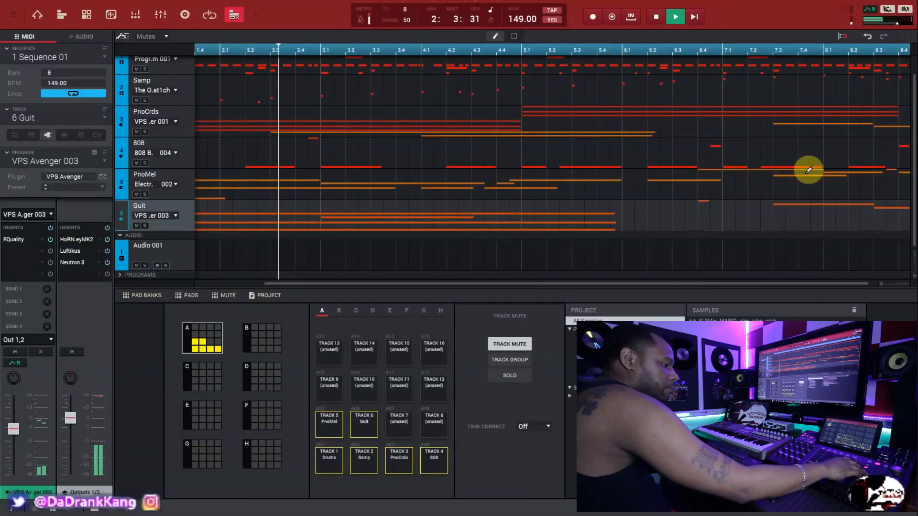
key("Escape")
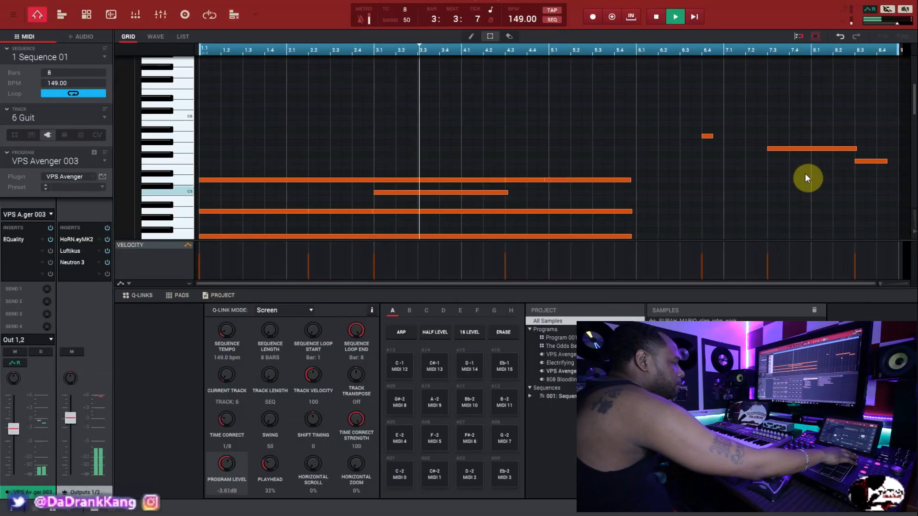
scroll(667, 179, "down", 3)
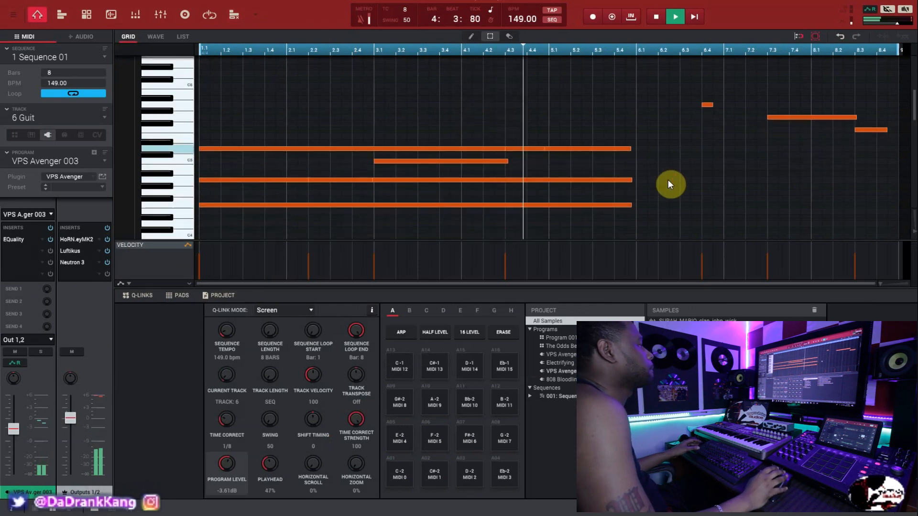